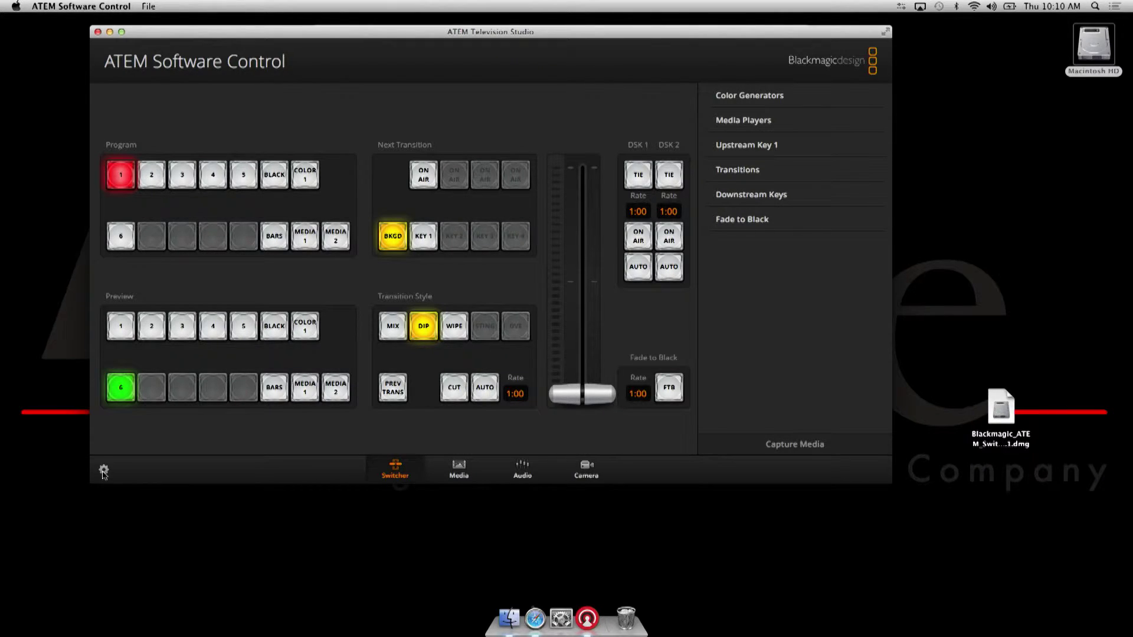
Step: Open the switcher settings and expand the video standard list, which currently shows 720p 59.94
left_click(104, 471)
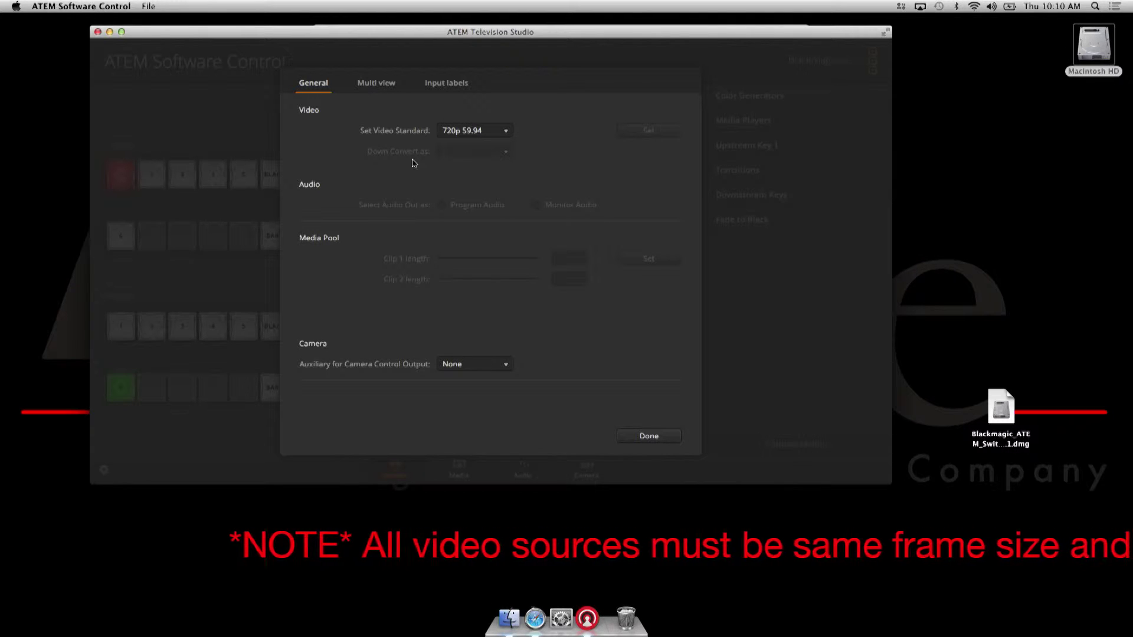
left_click(495, 130)
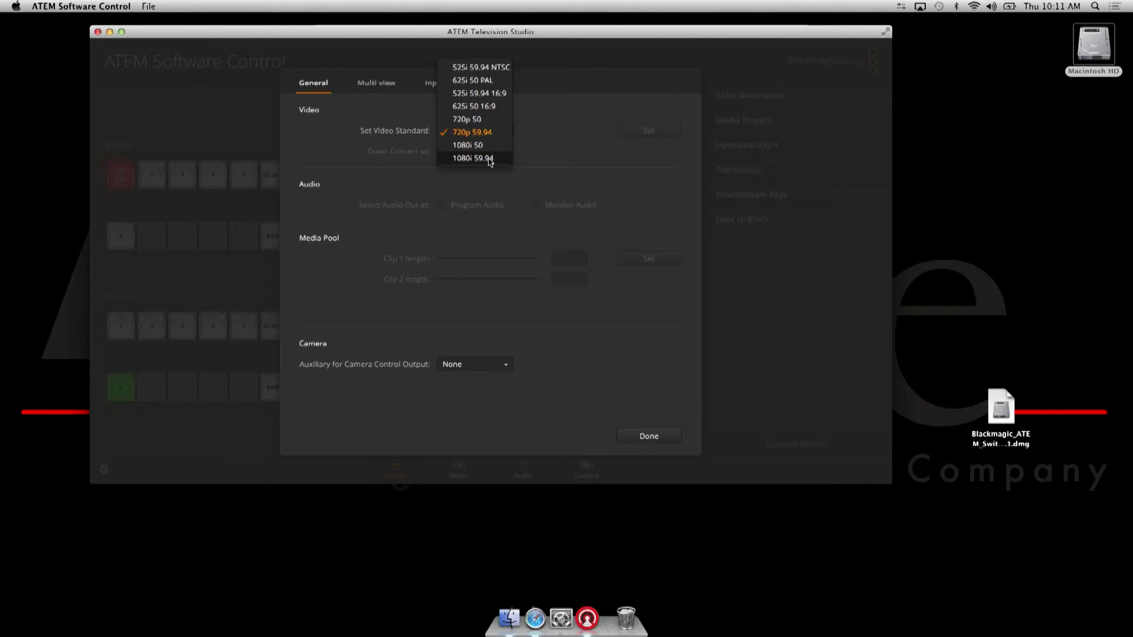
Step: Apply the 1080i 59.94 video standard and confirm the change
left_click(490, 158)
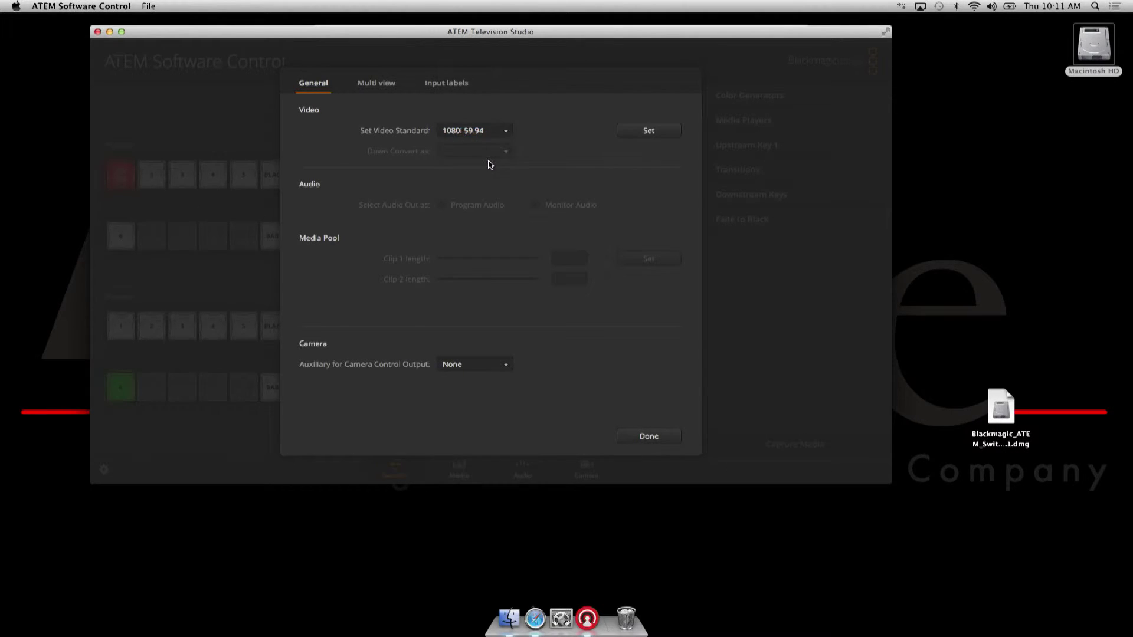
left_click(648, 131)
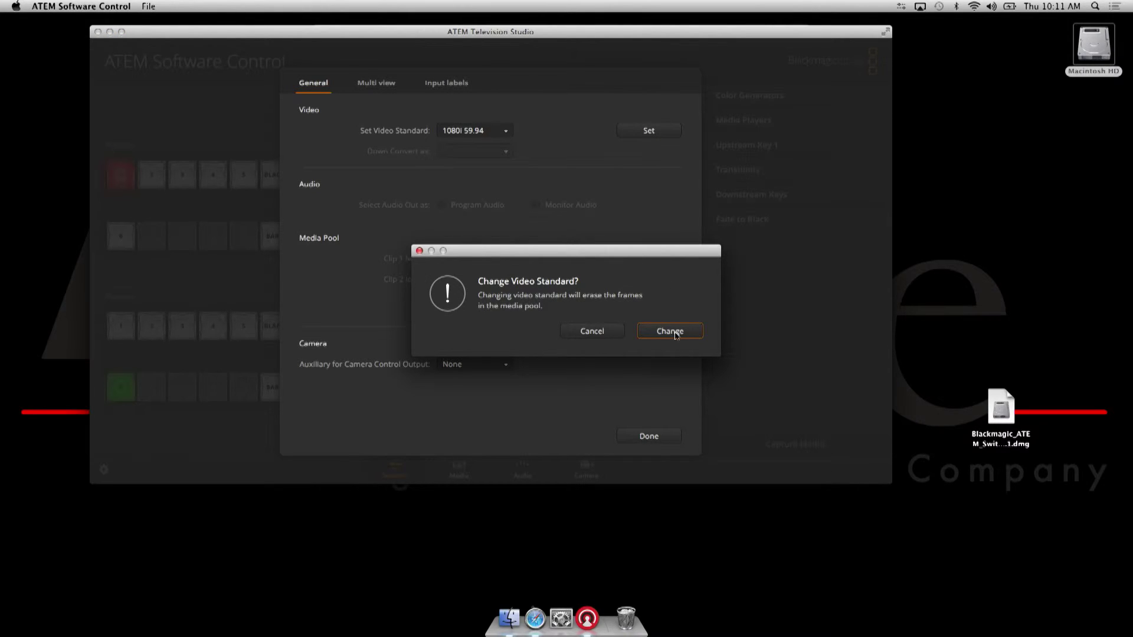
left_click(672, 332)
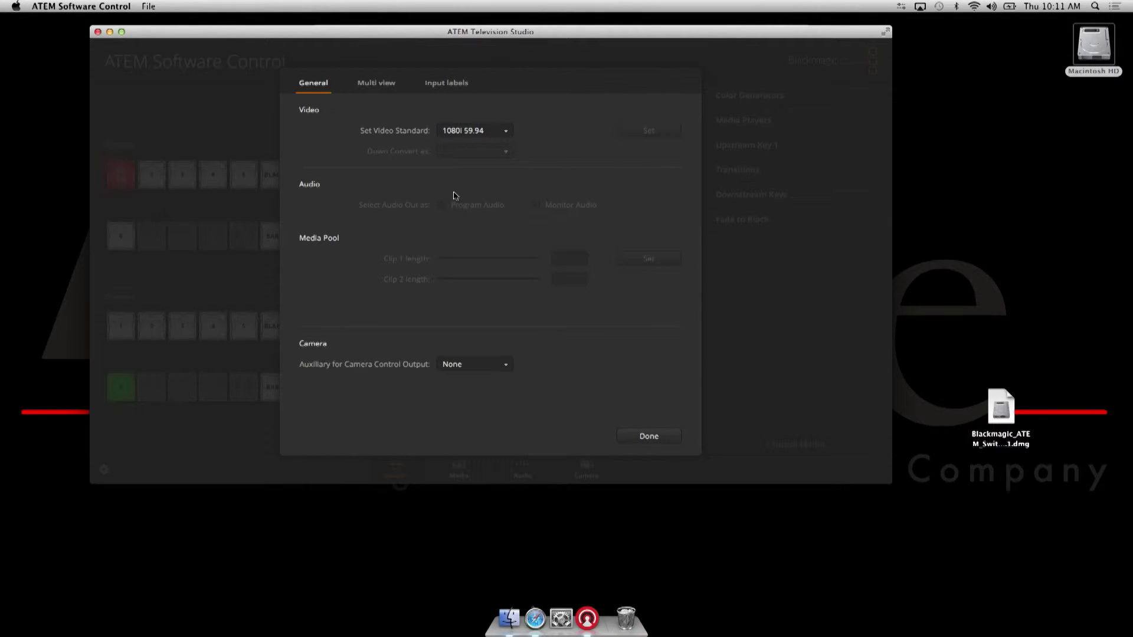
left_click(440, 84)
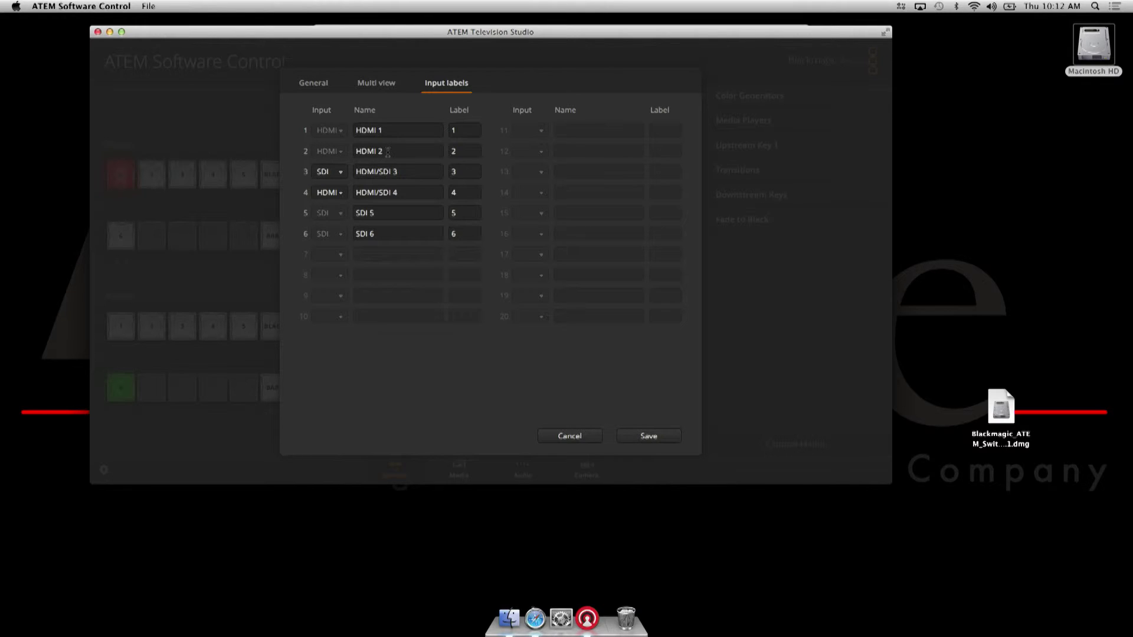
Step: Set inputs 3 and 4 to HDMI, save, and put input 3 on program
left_click(328, 173)
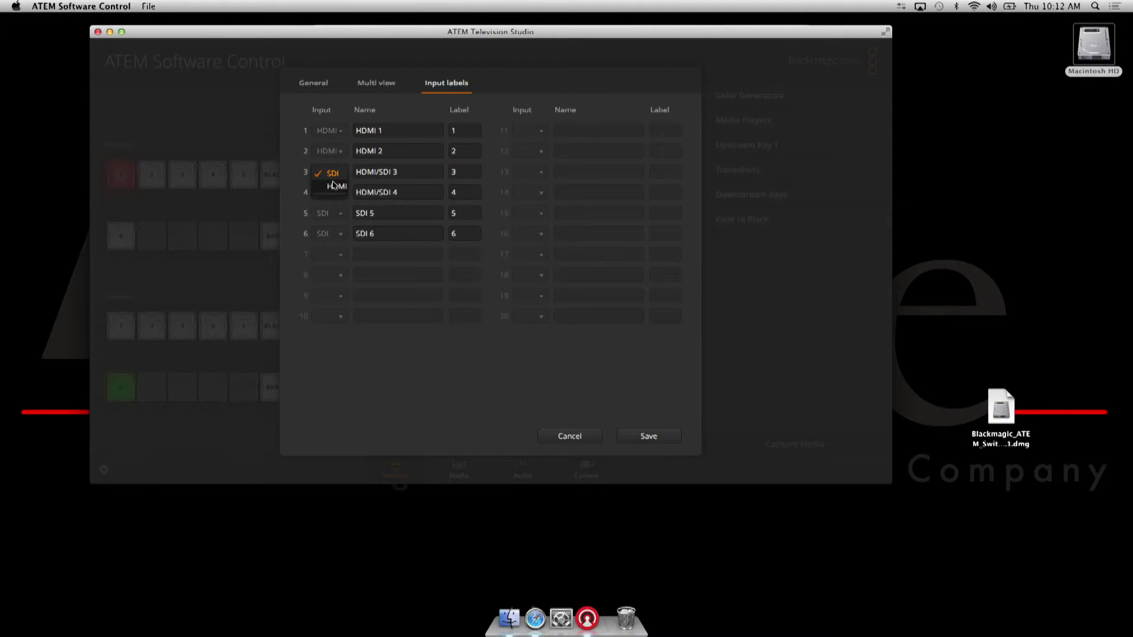
left_click(333, 187)
left_click(327, 193)
left_click(333, 196)
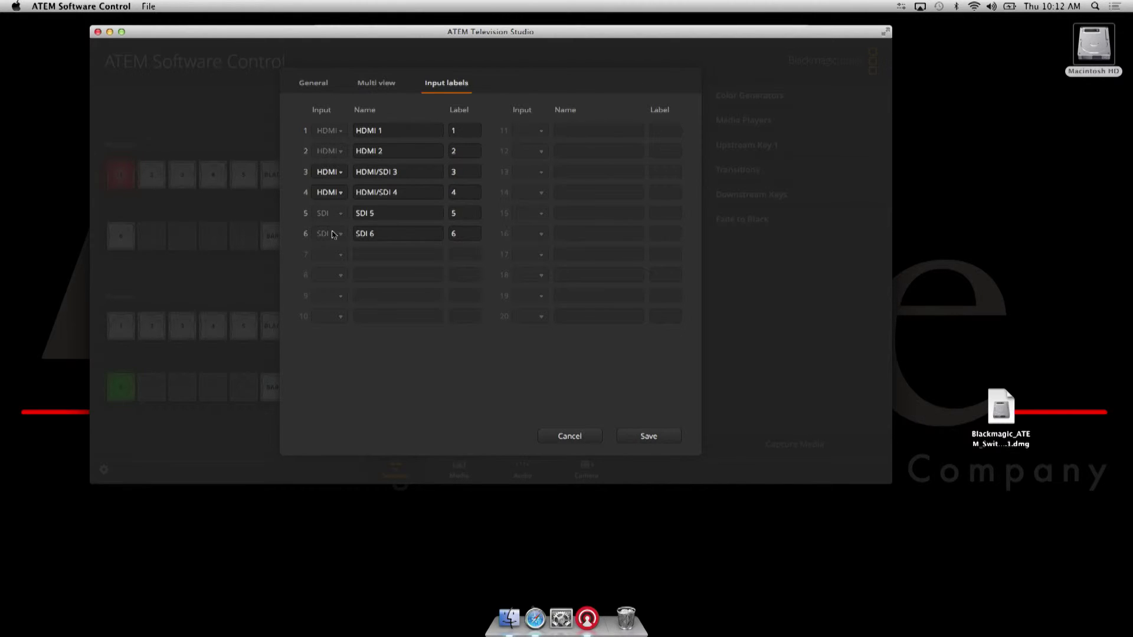
left_click(648, 437)
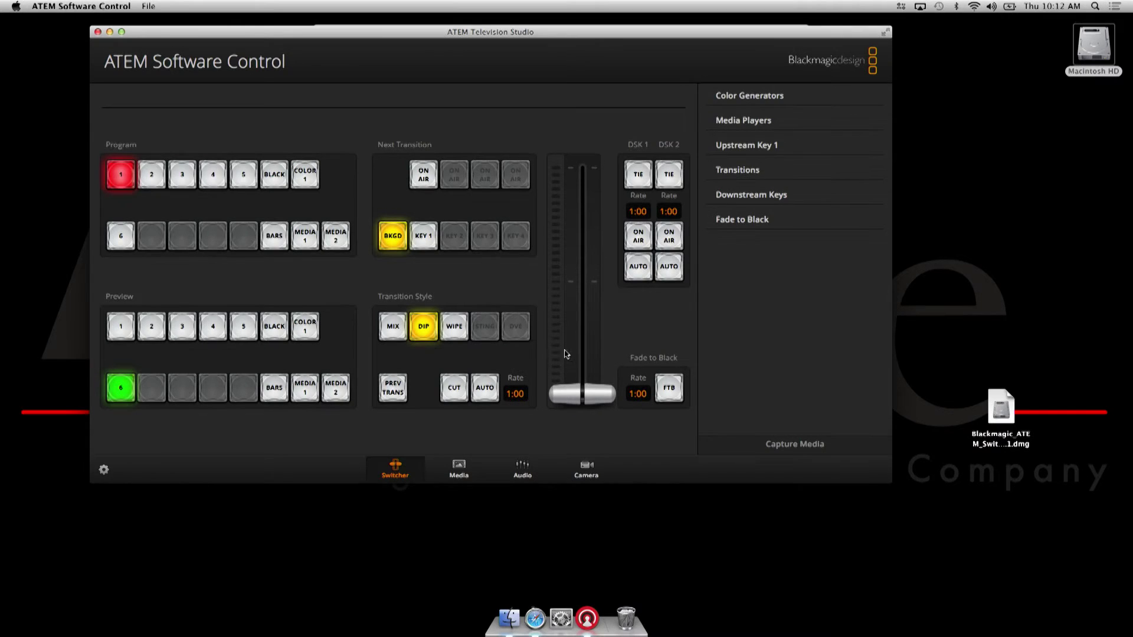
left_click(182, 174)
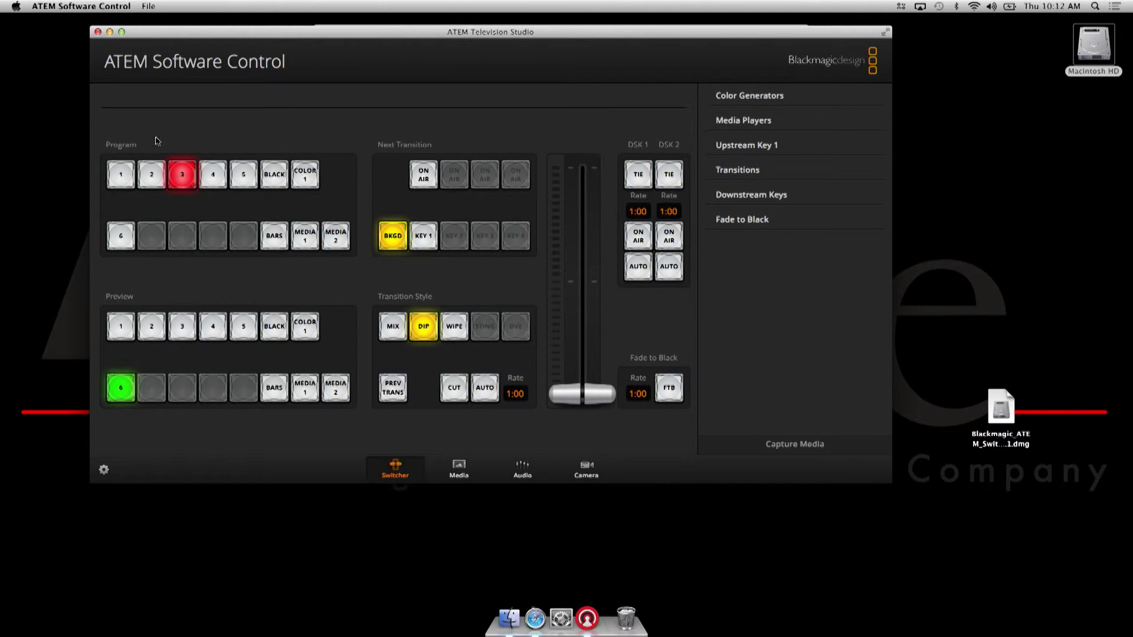
Step: Rename input 3 to 'Cam3' and input 4 to 'Mac Overly', then save the labels
left_click(105, 470)
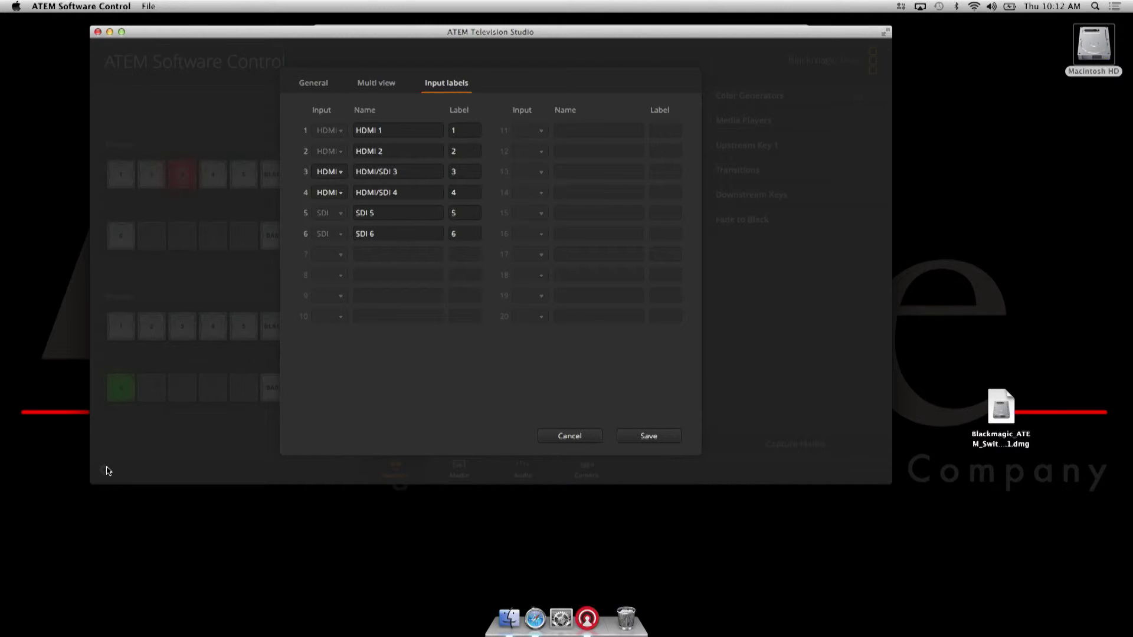
left_click(405, 173)
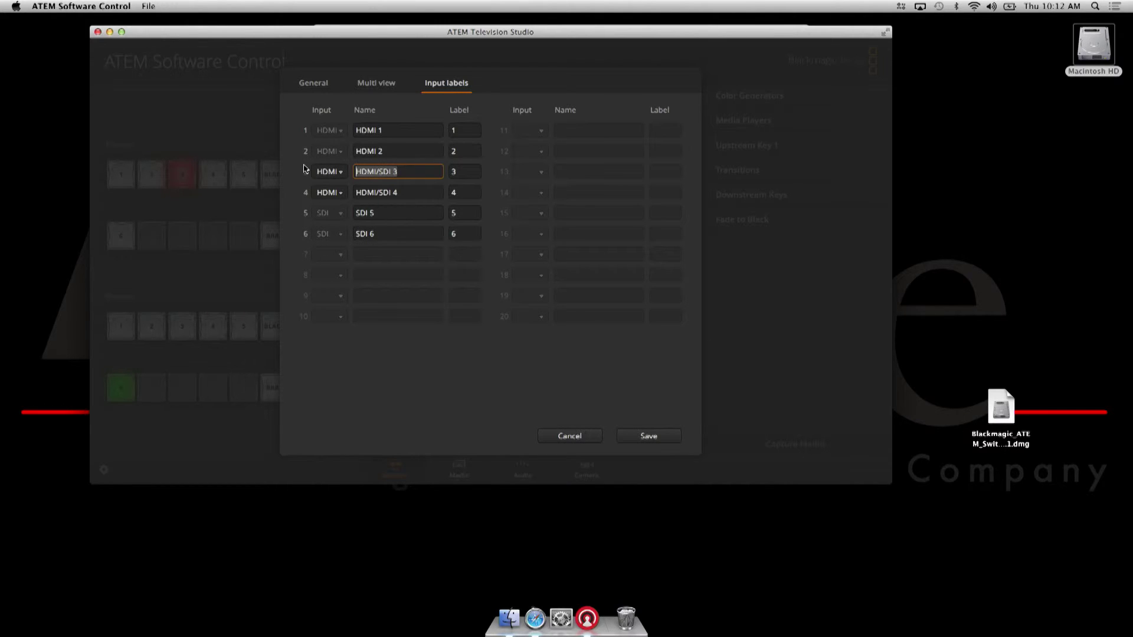
key("BackSpace")
type("Cam3")
left_click(413, 195)
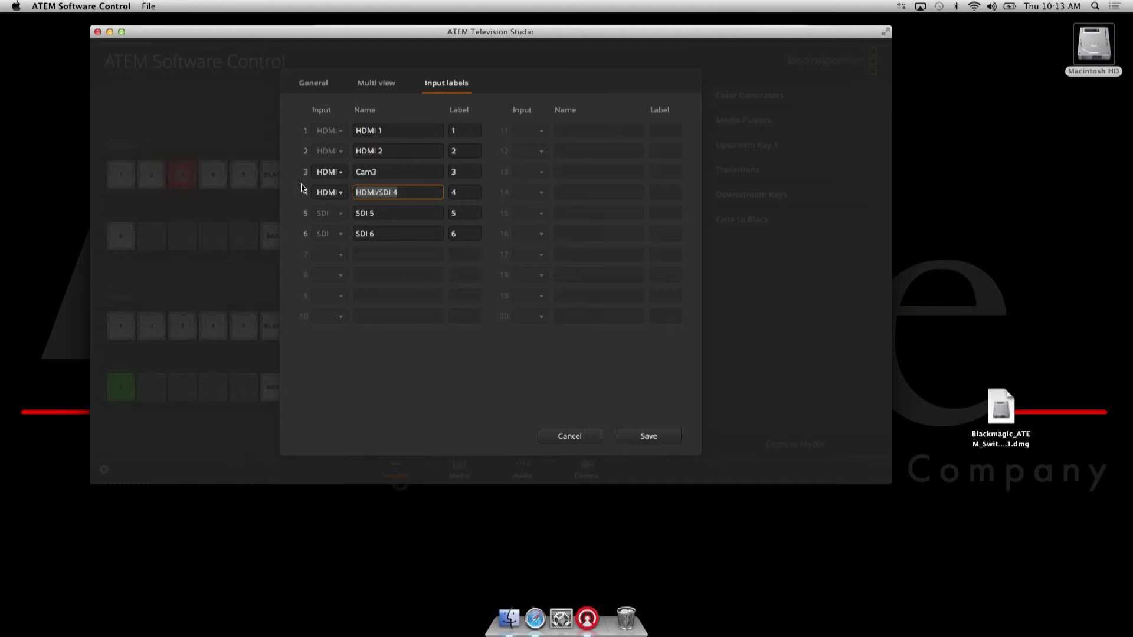
type("M")
type("rly")
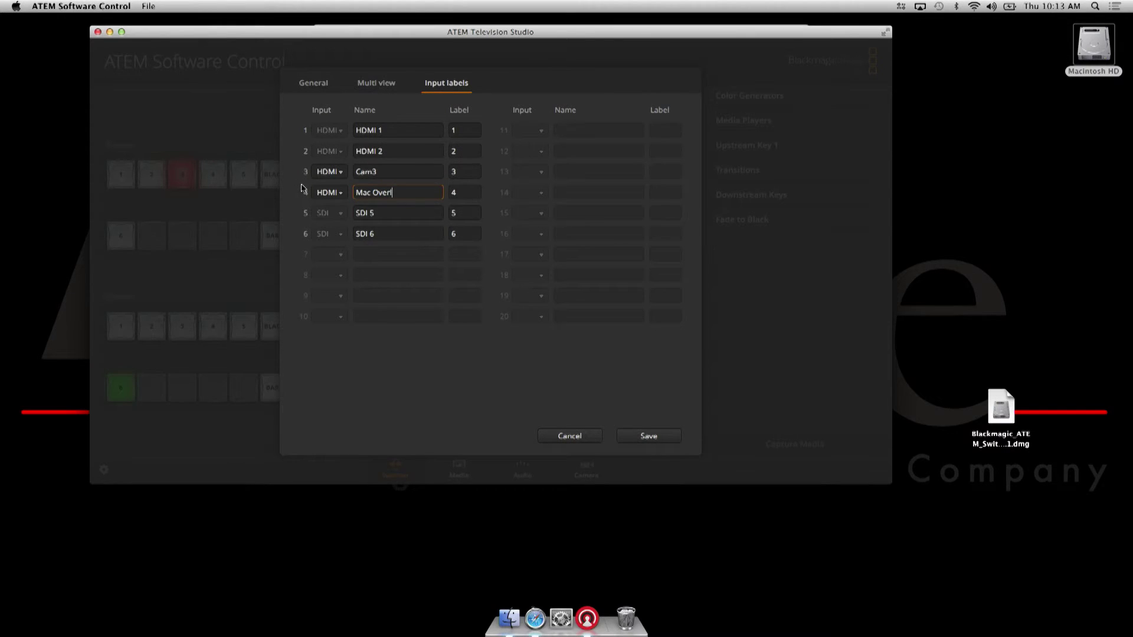
left_click(644, 437)
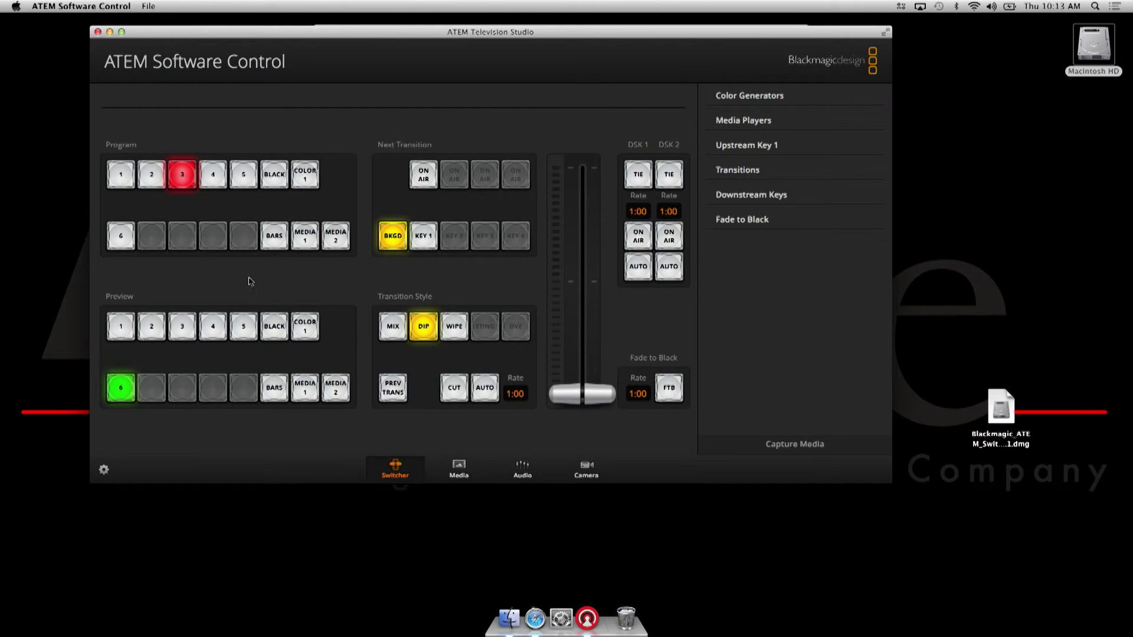
Step: Check that Preferences button mapping lists Cam3 and Mac Overly, then close it without changes
left_click(89, 6)
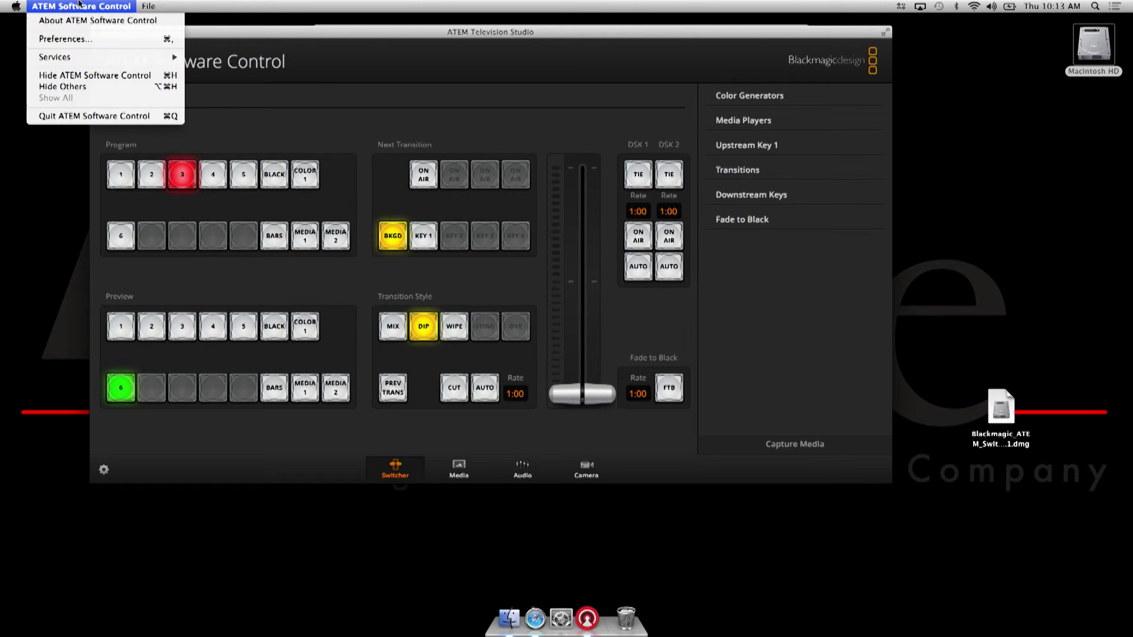
left_click(79, 40)
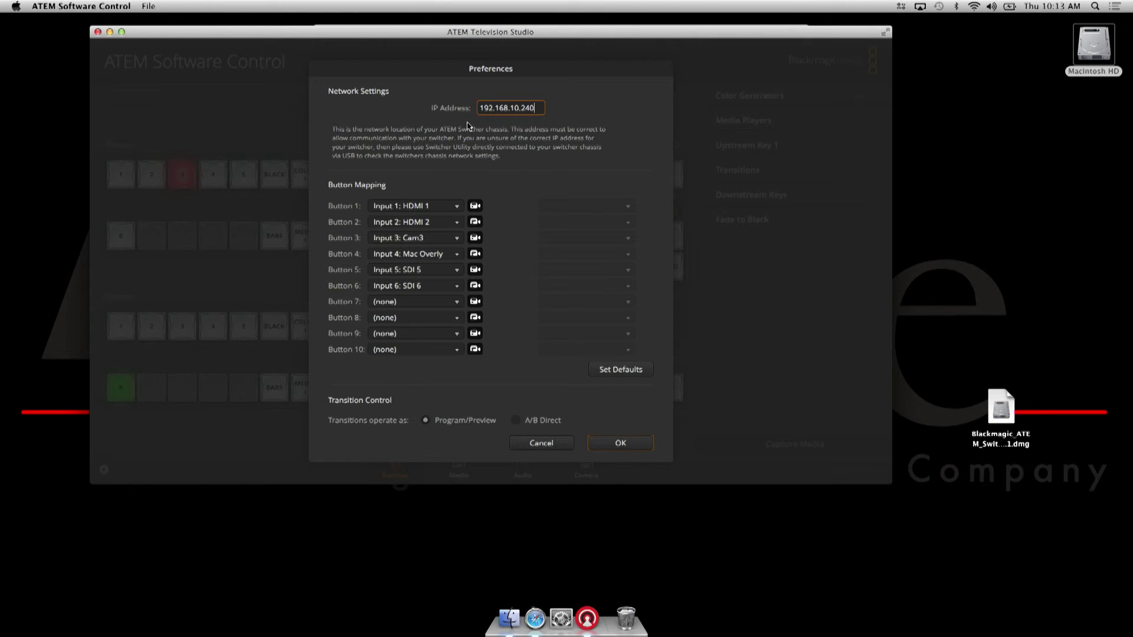
left_click(541, 443)
left_click(104, 469)
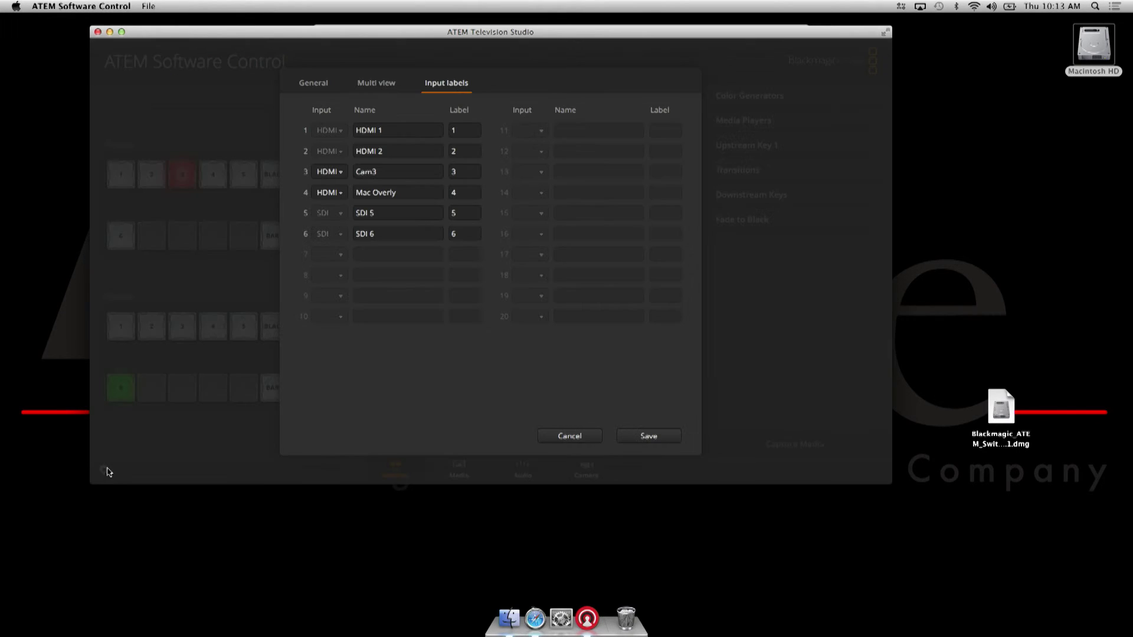
left_click(381, 83)
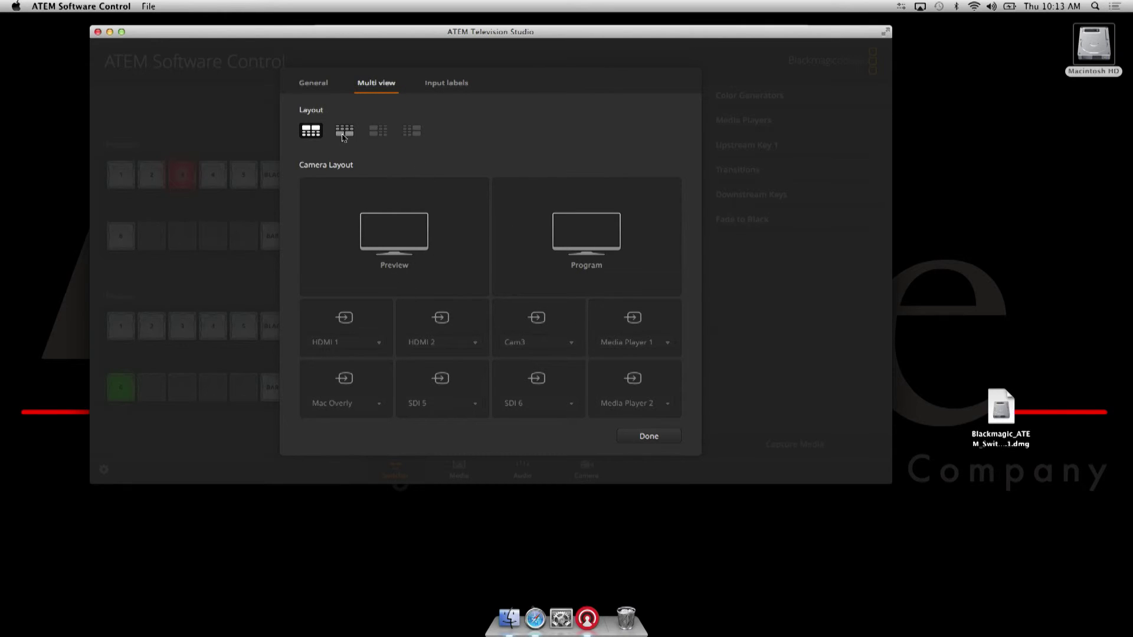
Step: Choose the multiview layout with Preview and Program right of the camera tiles, then close settings
left_click(344, 133)
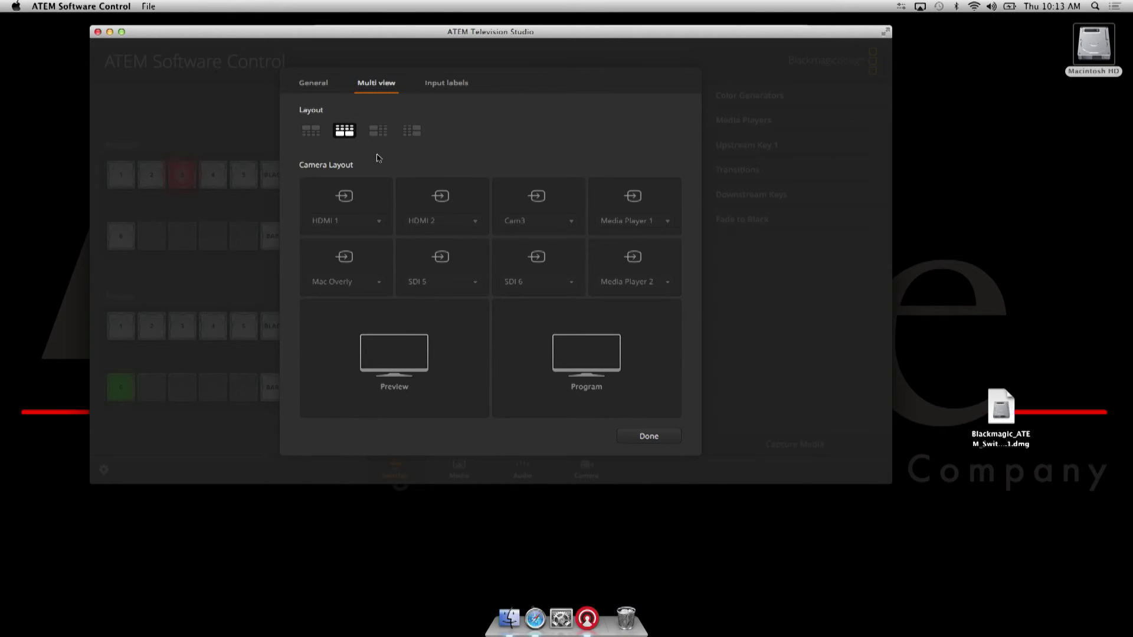
left_click(380, 134)
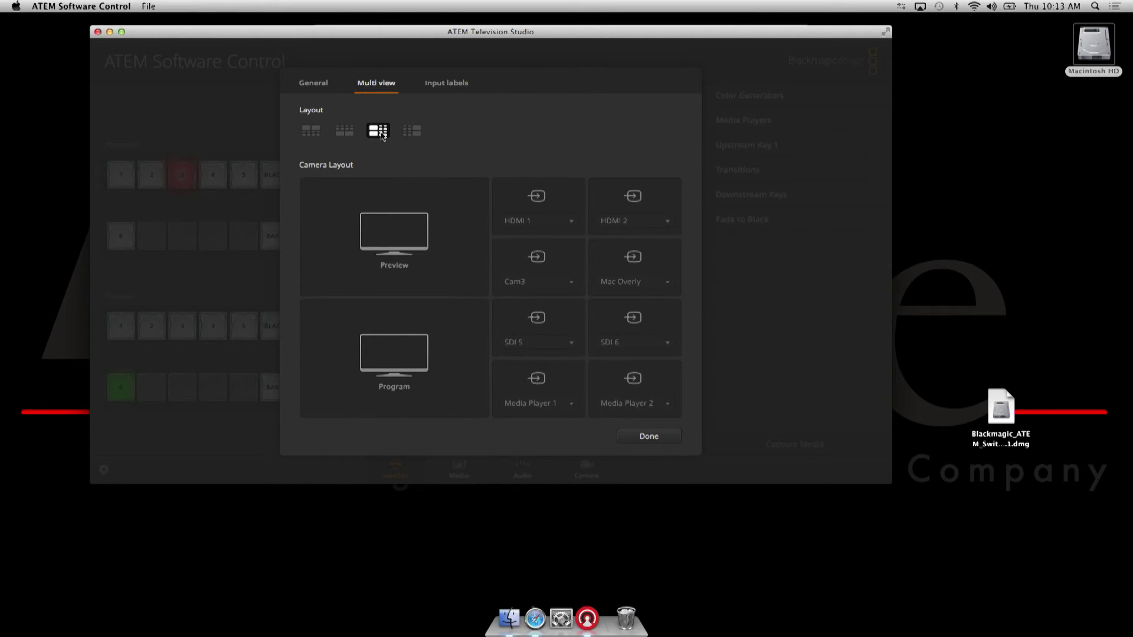
left_click(415, 135)
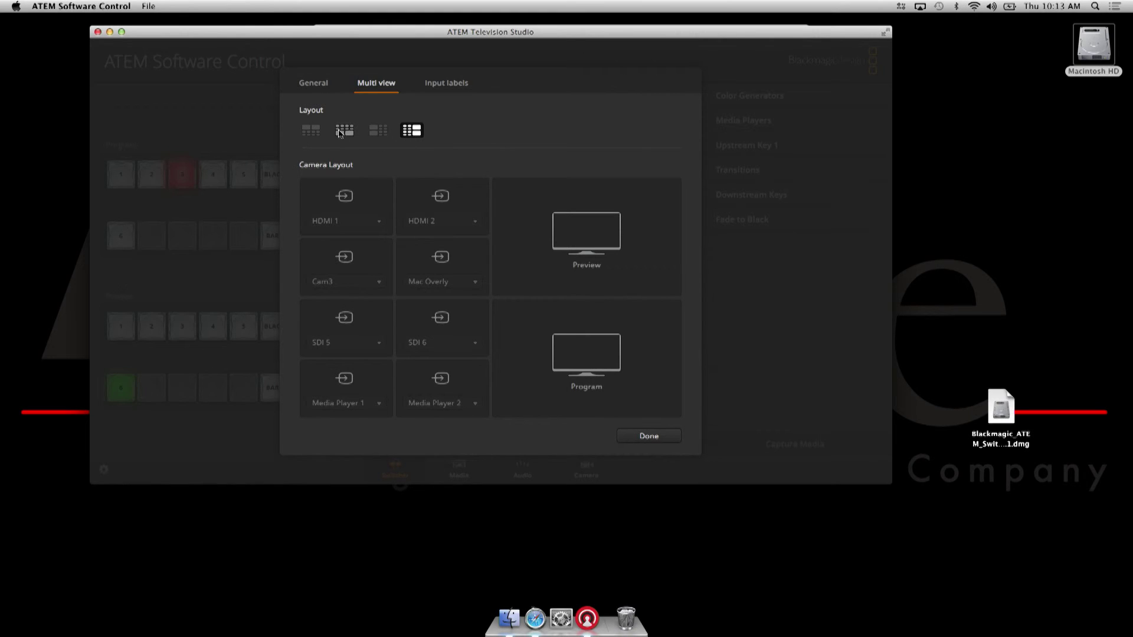
left_click(321, 94)
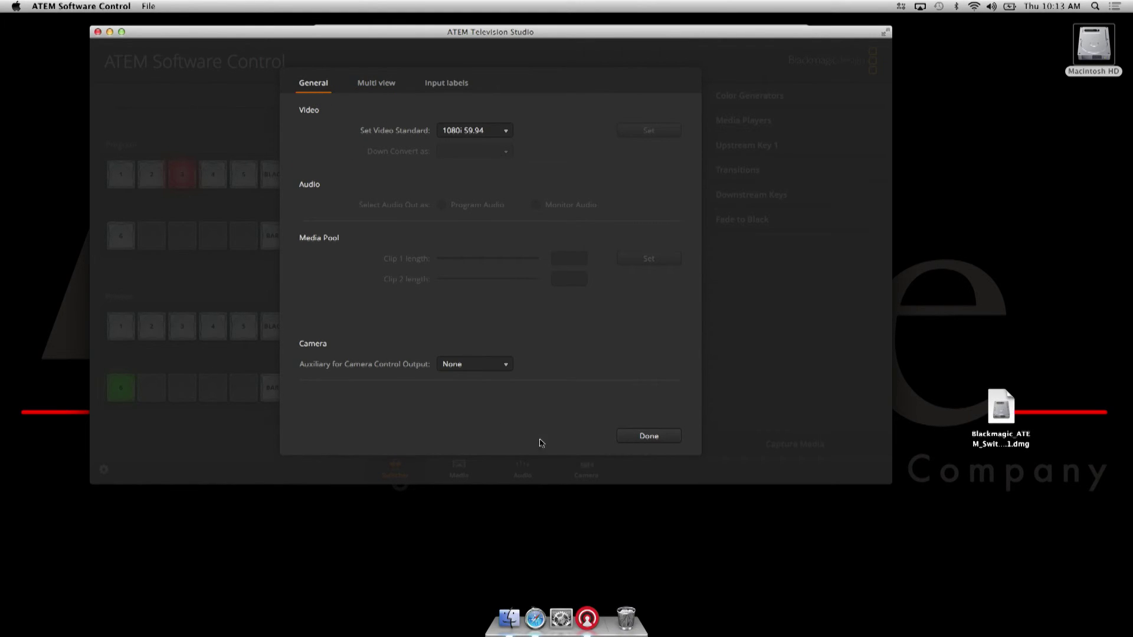
left_click(650, 438)
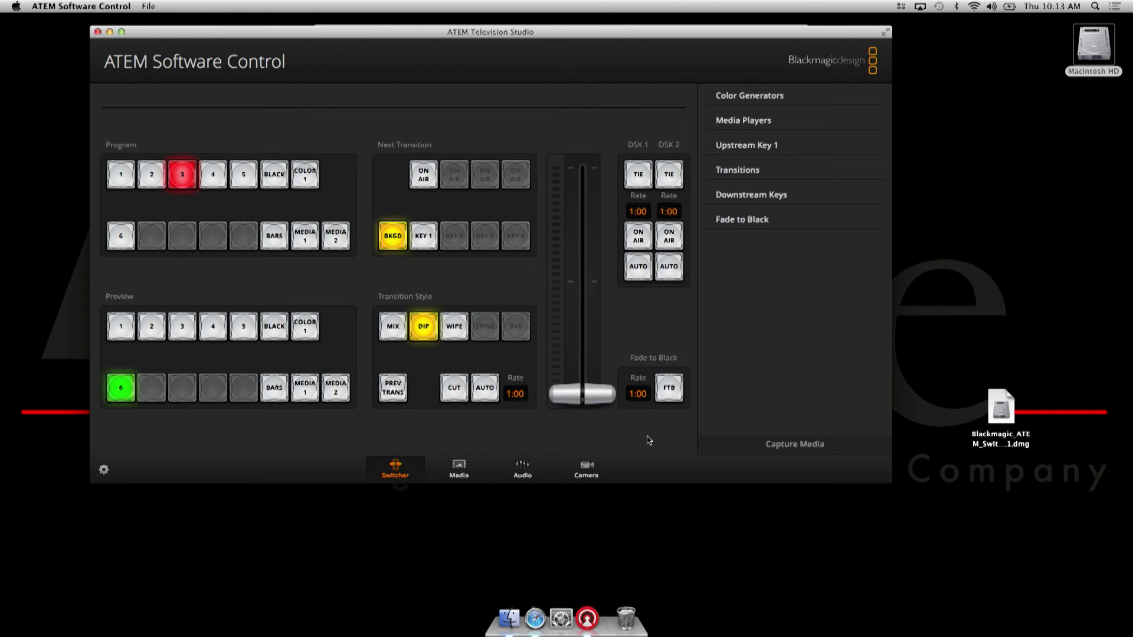